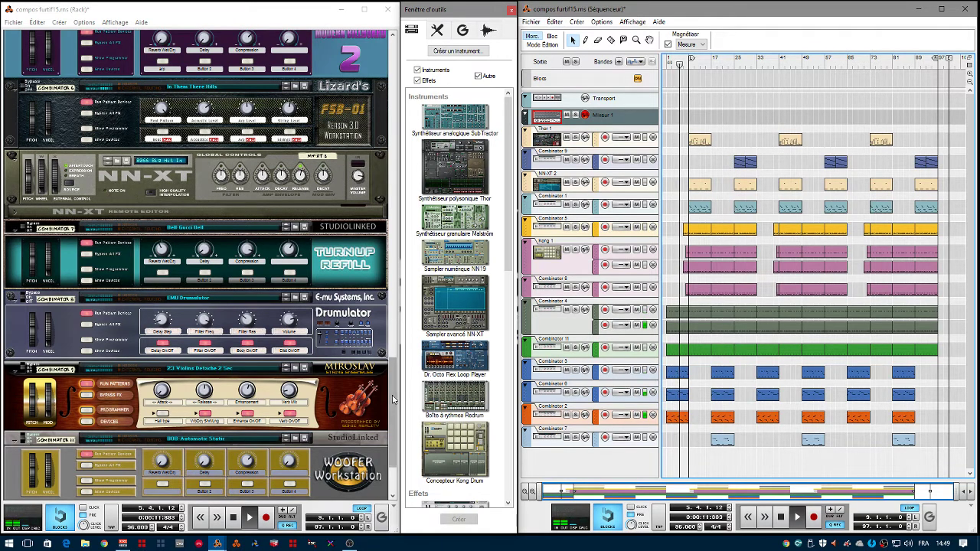
Step: Hide the devices inside the Default Mastering Suite Combinator above the reMix mixer
{"action": "left_click_drag", "start_coordinate": [393, 399], "coordinate": [367, 104]}
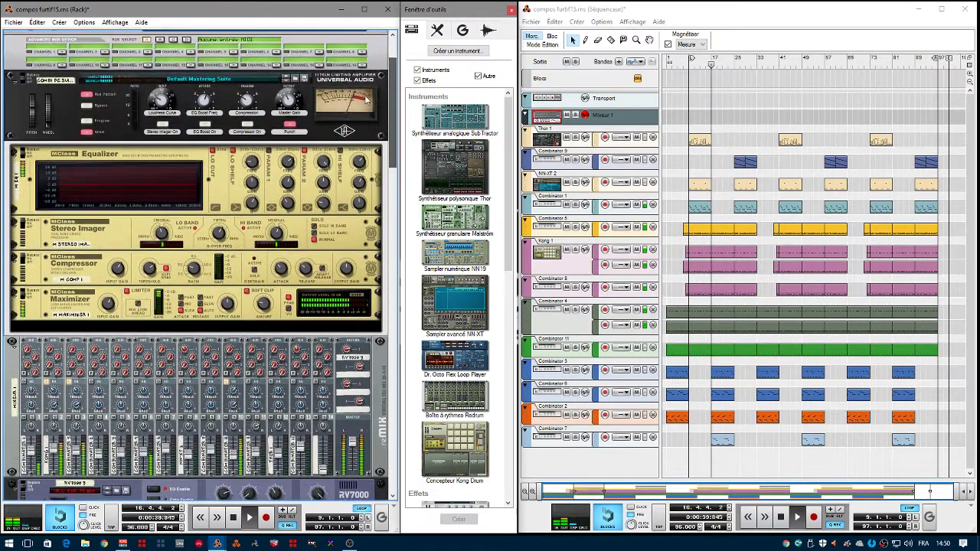
{"action": "left_click", "coordinate": [86, 132]}
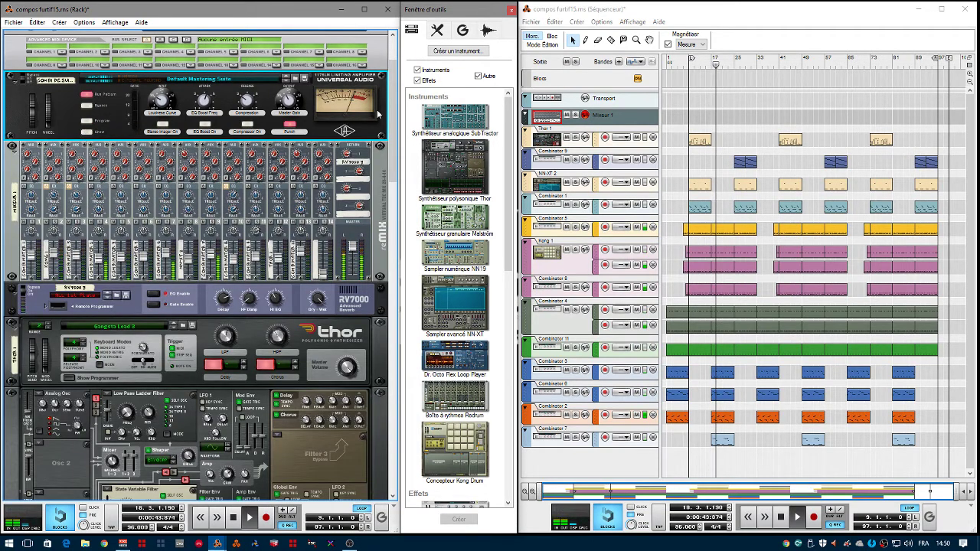
{"action": "left_click_drag", "start_coordinate": [385, 107], "coordinate": [385, 89]}
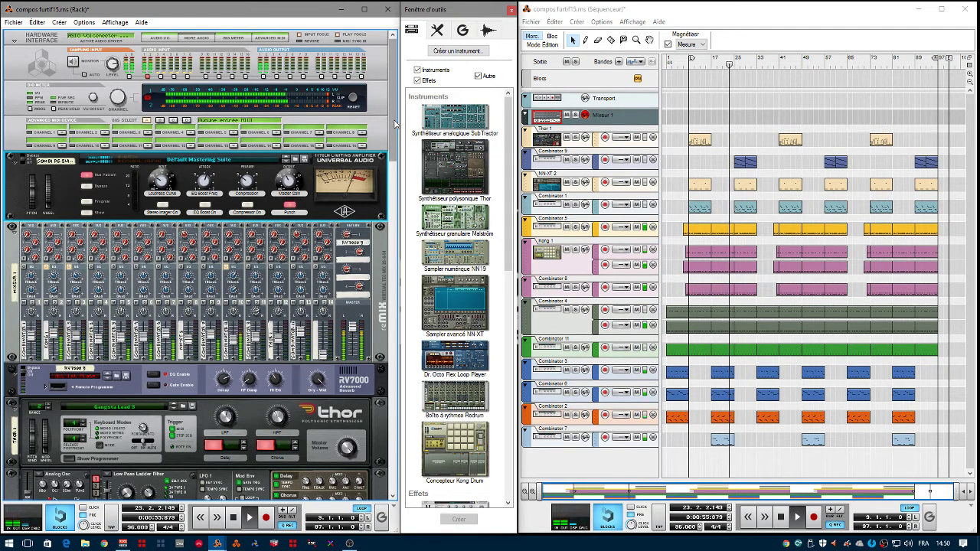
Step: Show the internal devices of the Deep Organ and Lead-Extra Swag Combinators
{"action": "left_click_drag", "start_coordinate": [396, 122], "coordinate": [405, 155]}
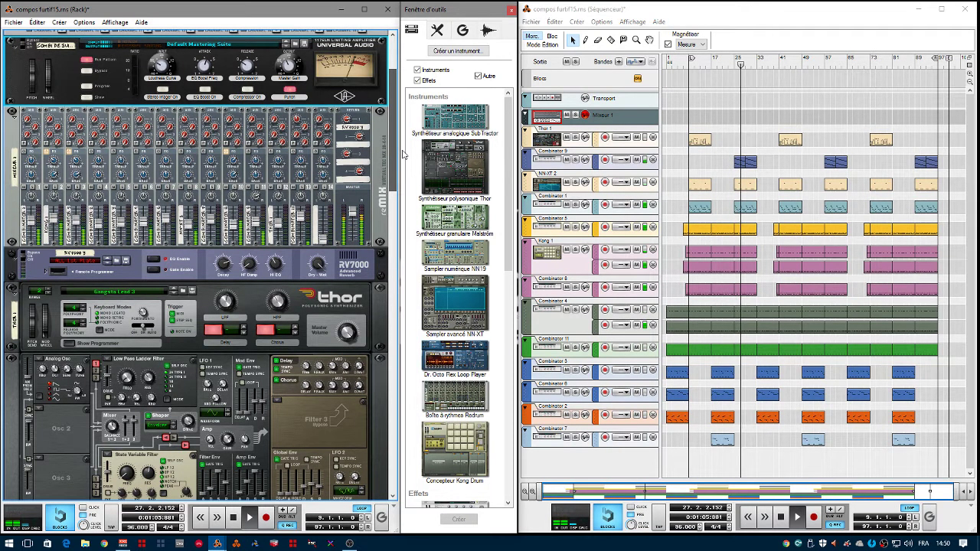
{"action": "left_click_drag", "start_coordinate": [402, 156], "coordinate": [435, 255]}
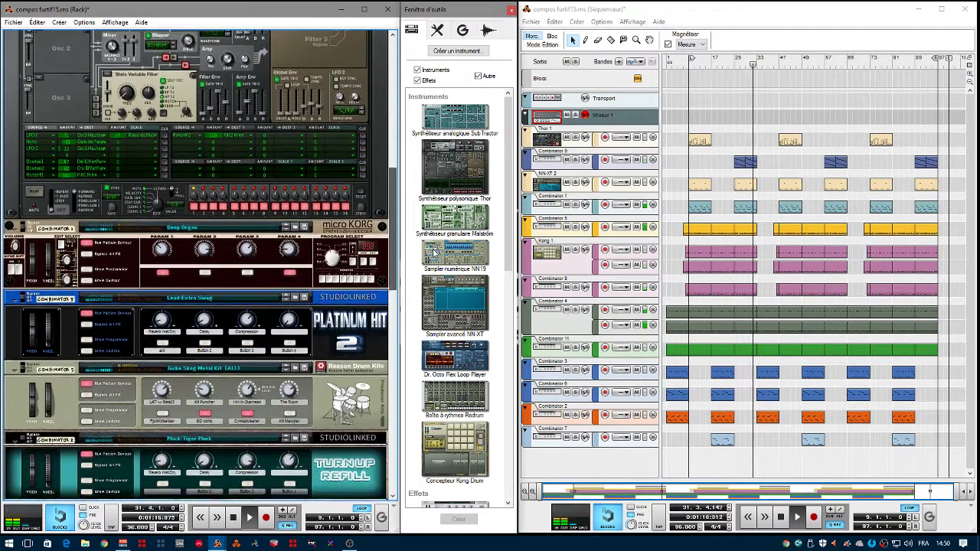
{"action": "left_click", "coordinate": [87, 281]}
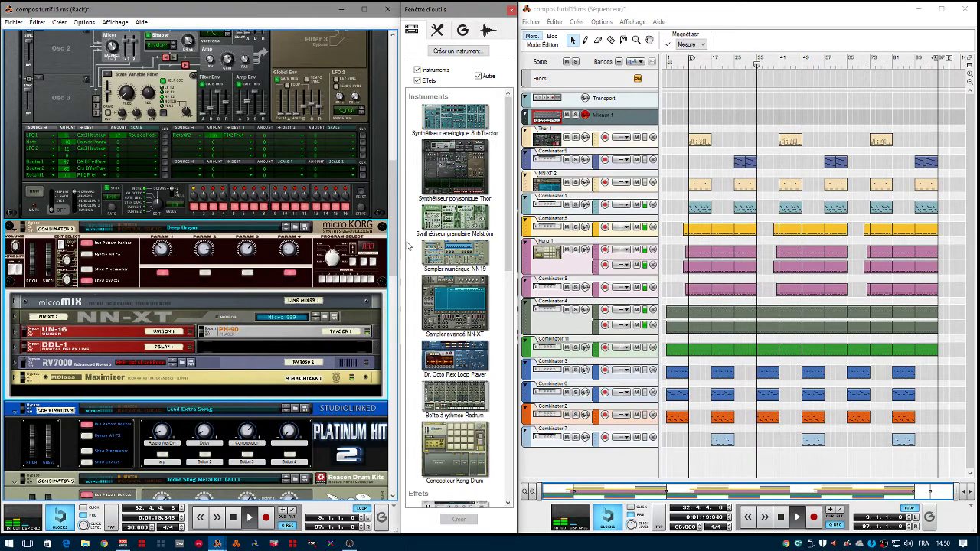
{"action": "left_click_drag", "start_coordinate": [392, 243], "coordinate": [397, 263]}
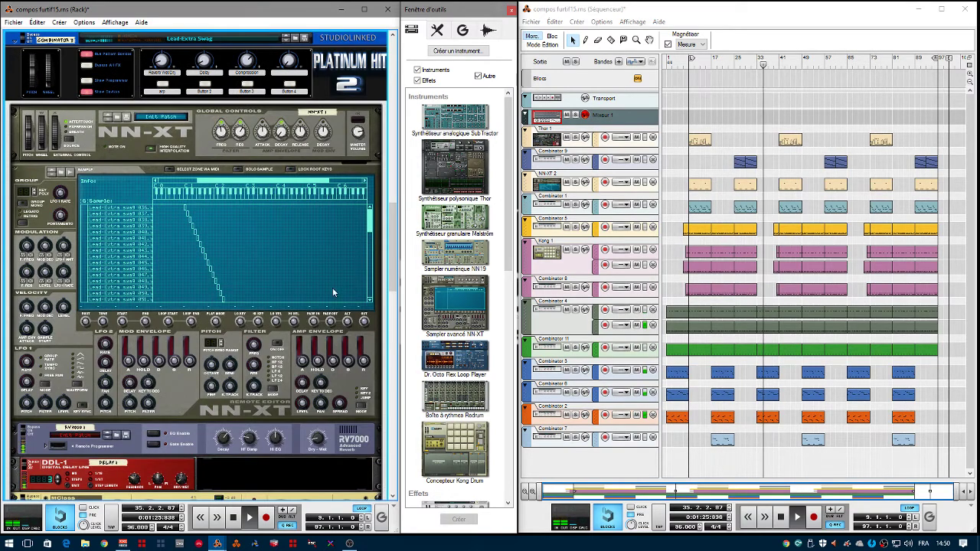
Step: Show the internal devices of the Combinator 5 metal drum kit and the Pluck-Tiger Pluck Combinator
{"action": "left_click_drag", "start_coordinate": [392, 219], "coordinate": [410, 295]}
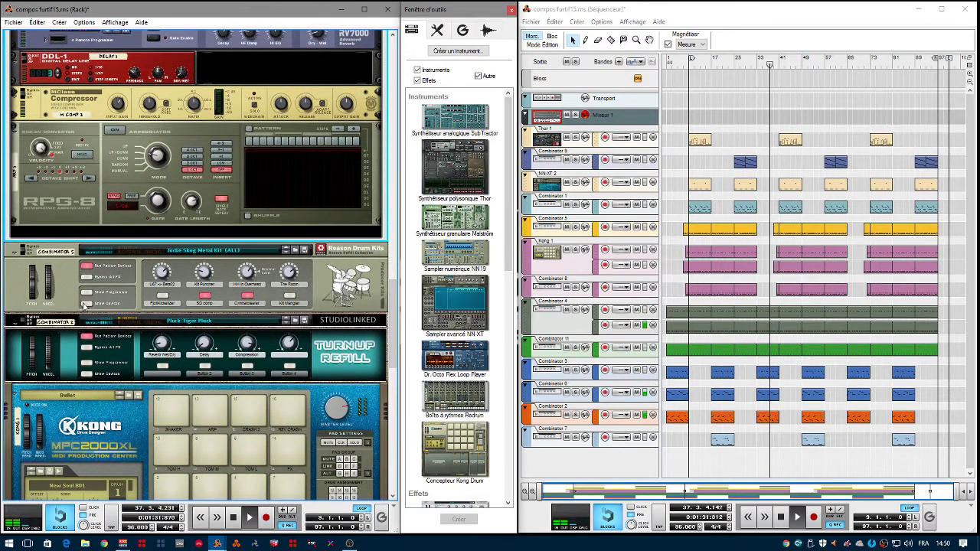
{"action": "left_click", "coordinate": [85, 304]}
{"action": "scroll", "coordinate": [193, 306], "scroll_direction": "down", "scroll_amount": 3}
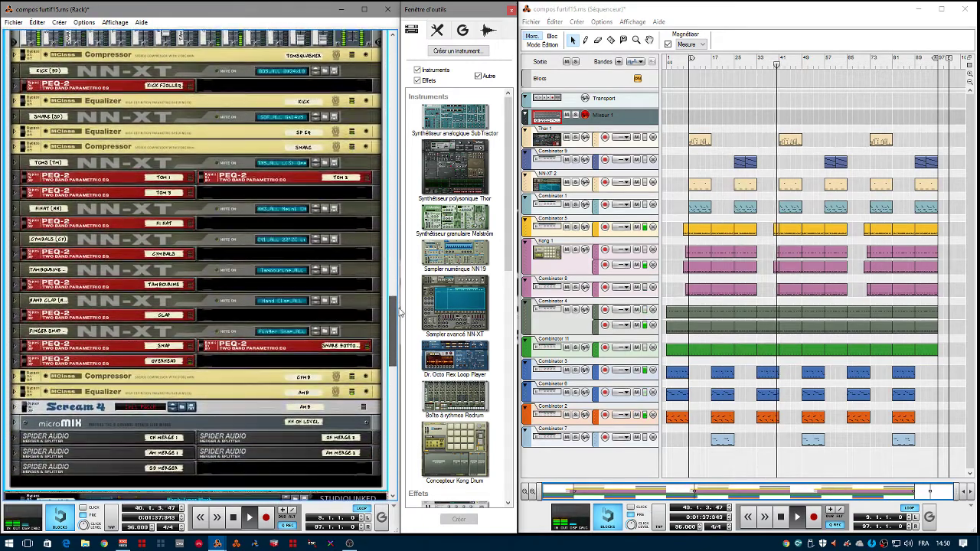
{"action": "left_click_drag", "start_coordinate": [400, 314], "coordinate": [408, 354]}
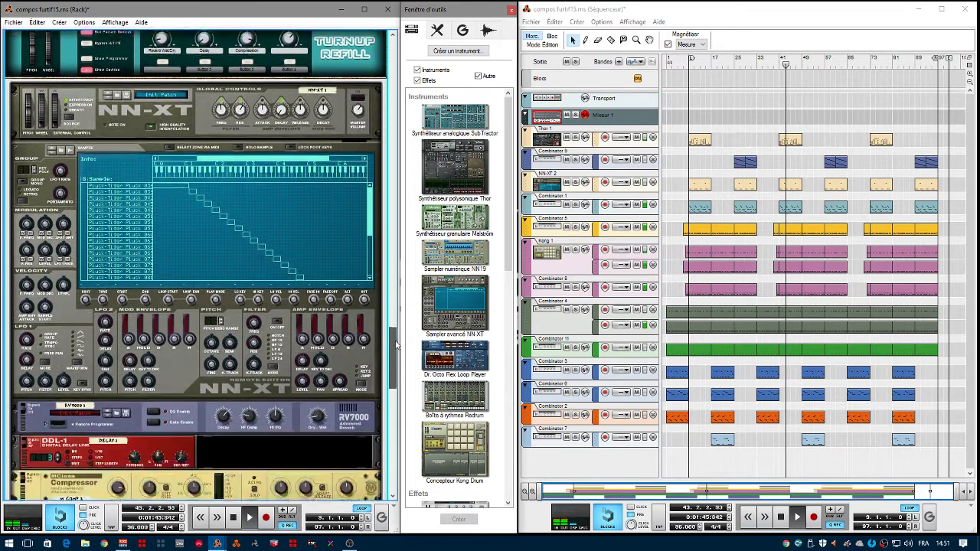
Step: Show the internal devices of the Hats & Crashes drum kit Combinator and the In Them There Hills Combinator
{"action": "left_click_drag", "start_coordinate": [397, 344], "coordinate": [409, 392]}
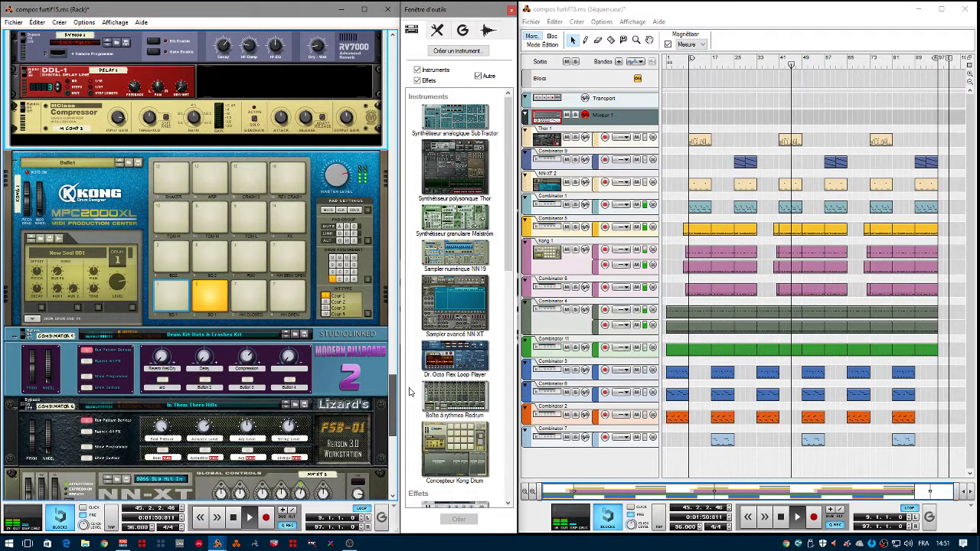
{"action": "left_click", "coordinate": [85, 391]}
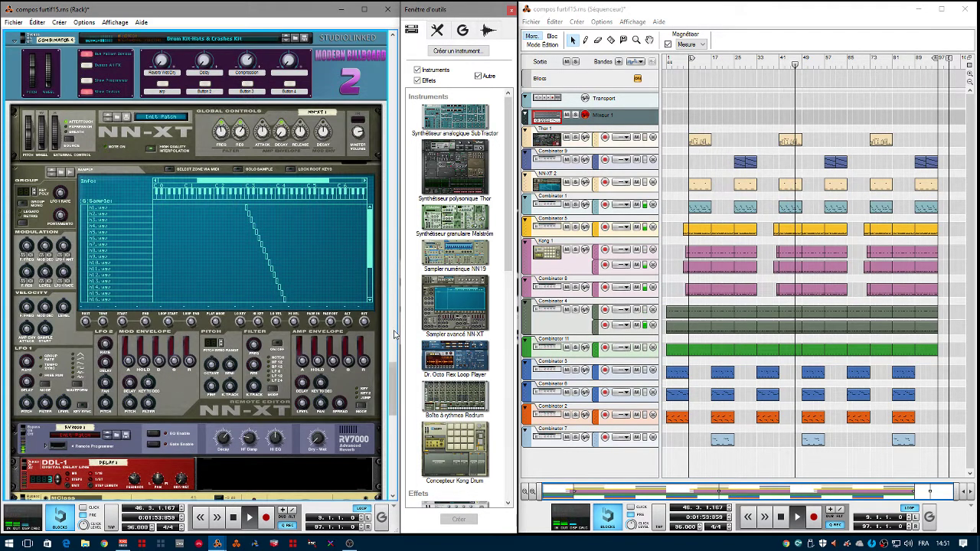
{"action": "left_click_drag", "start_coordinate": [392, 374], "coordinate": [399, 438]}
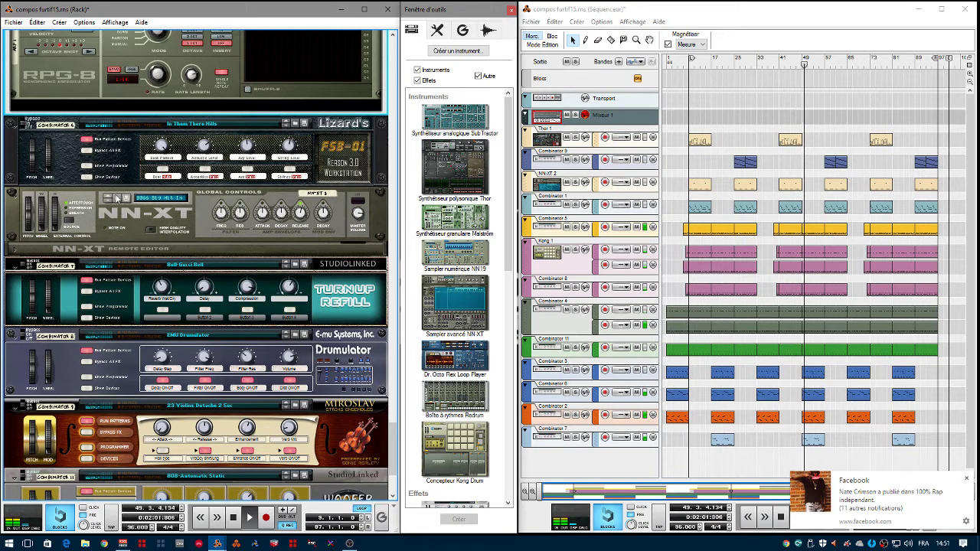
{"action": "left_click", "coordinate": [87, 177]}
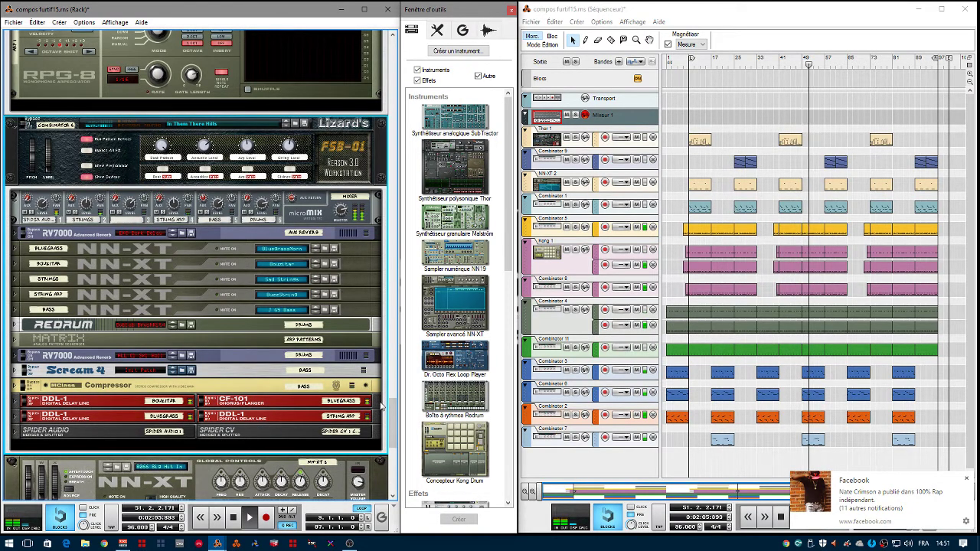
Step: Unfold the remote editor of the standalone NN-XT sampler and show the Bell-Gucci Bell Combinator's devices
{"action": "left_click_drag", "start_coordinate": [392, 411], "coordinate": [398, 431]}
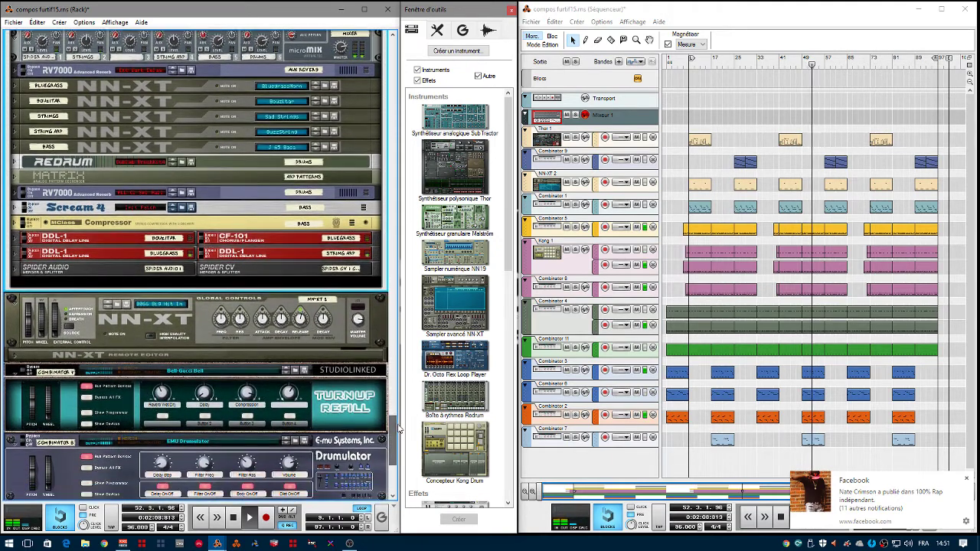
{"action": "left_click", "coordinate": [10, 357]}
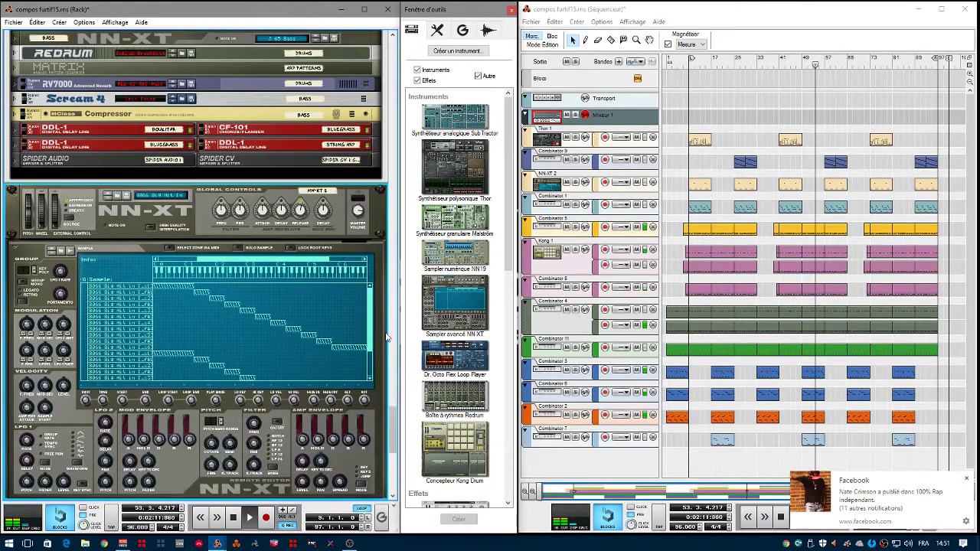
{"action": "left_click_drag", "start_coordinate": [393, 423], "coordinate": [401, 449]}
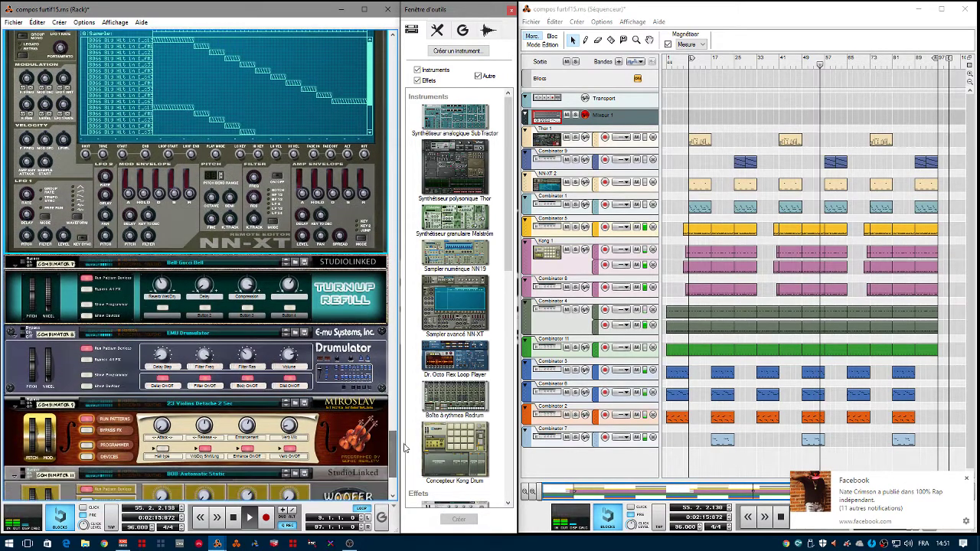
{"action": "left_click", "coordinate": [86, 316]}
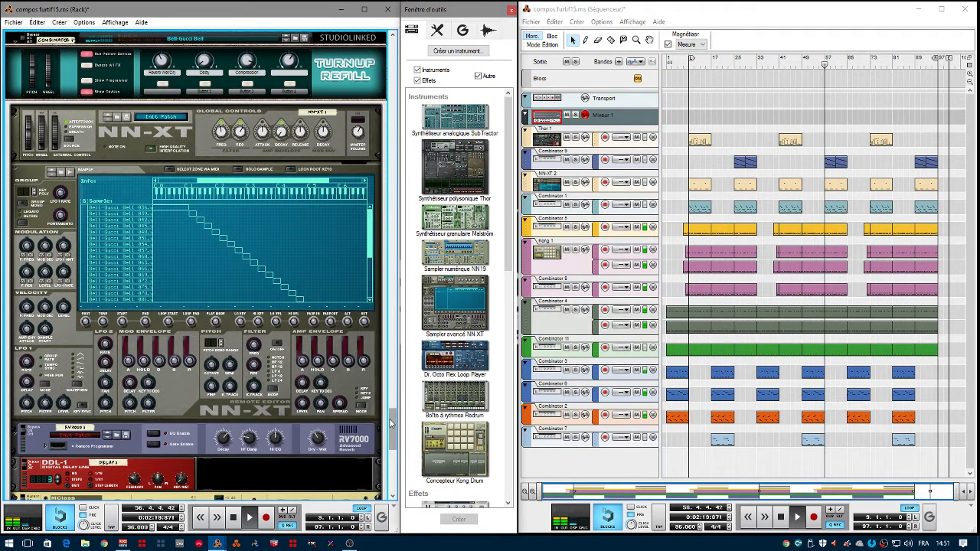
Step: Show the internal devices of the EMU Drumulator Combinator and the 23 Violins Detache Combinator
{"action": "left_click_drag", "start_coordinate": [393, 423], "coordinate": [406, 455]}
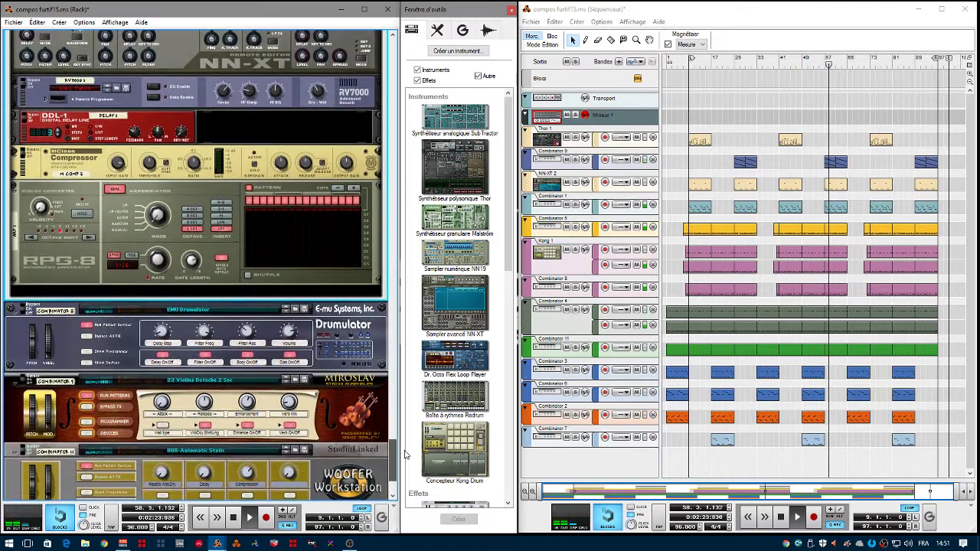
{"action": "left_click", "coordinate": [88, 363]}
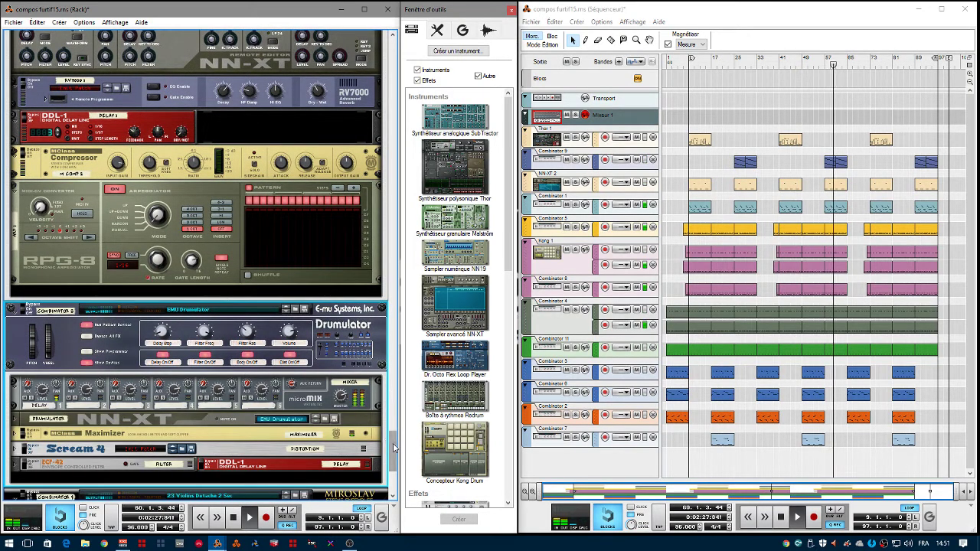
{"action": "scroll", "coordinate": [389, 448], "scroll_direction": "down", "scroll_amount": 5}
{"action": "scroll", "coordinate": [399, 457], "scroll_direction": "down", "scroll_amount": 5}
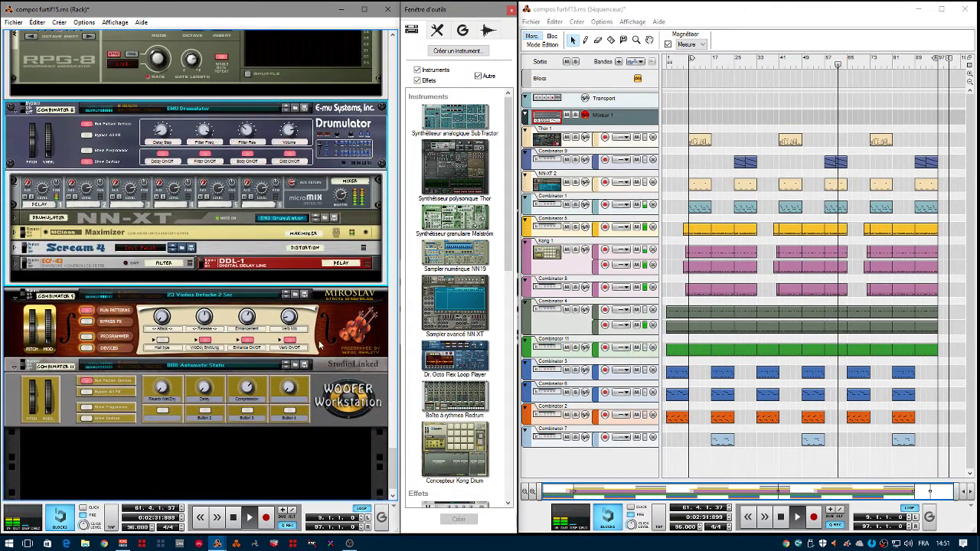
{"action": "left_click", "coordinate": [13, 301]}
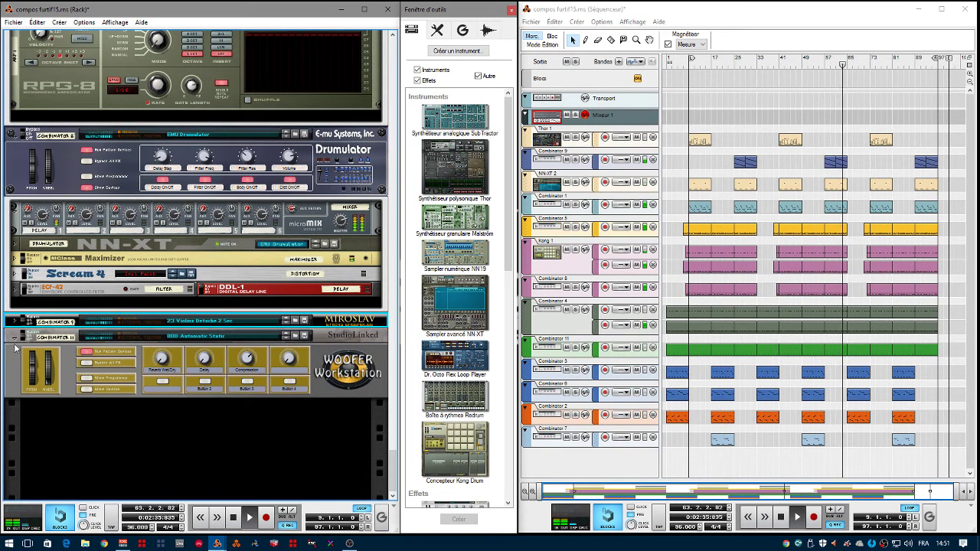
{"action": "left_click", "coordinate": [14, 322]}
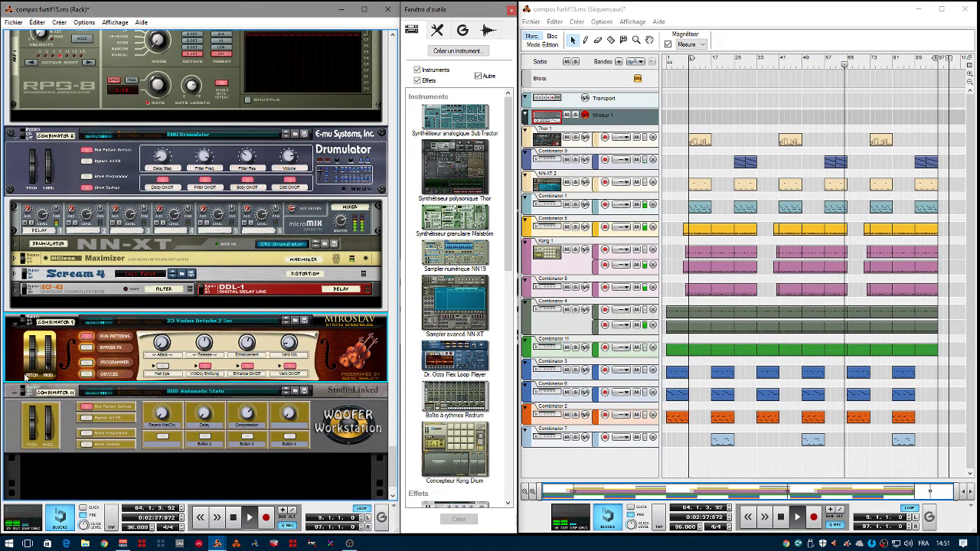
{"action": "left_click", "coordinate": [88, 375]}
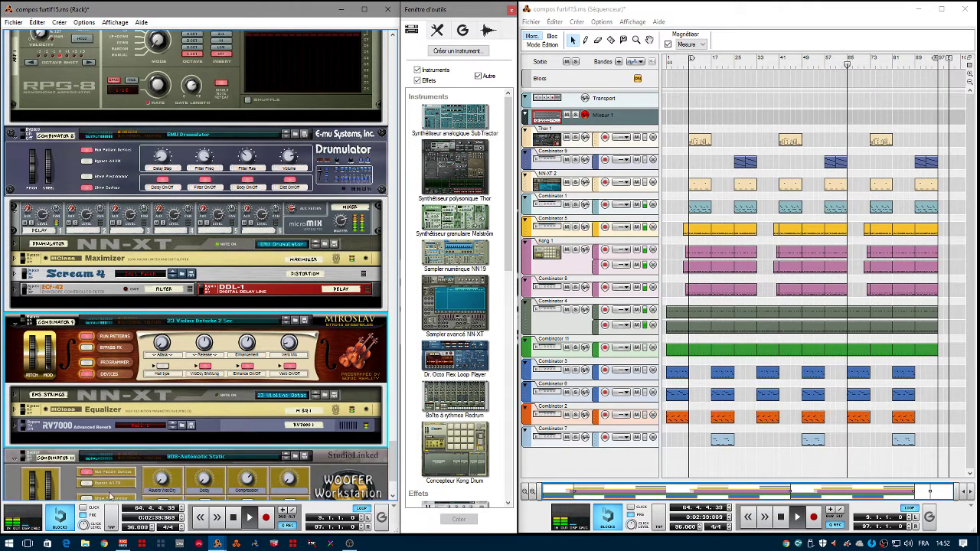
Step: Show the internal devices of the 808-Automatic Static Combinator at the end of the rack
{"action": "left_click_drag", "start_coordinate": [391, 457], "coordinate": [395, 472]}
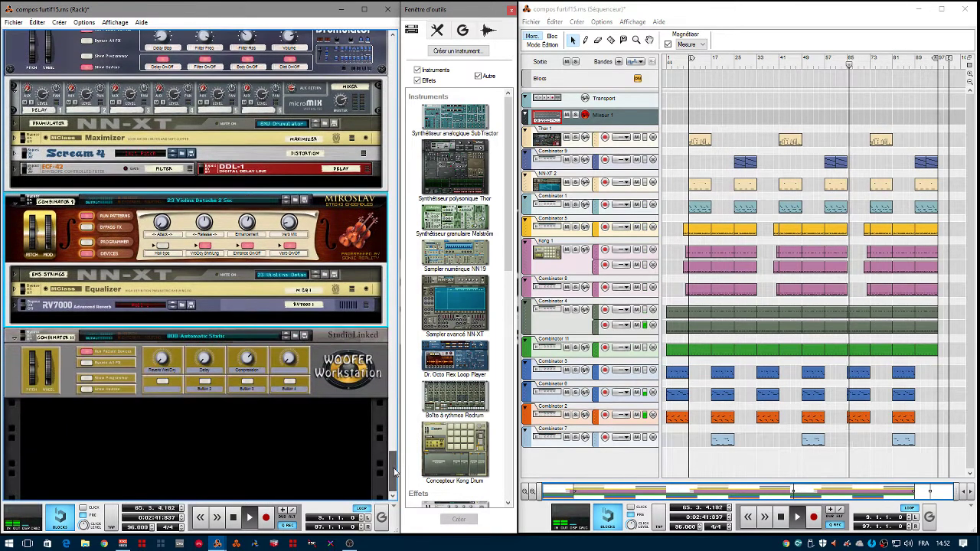
{"action": "left_click", "coordinate": [163, 387]}
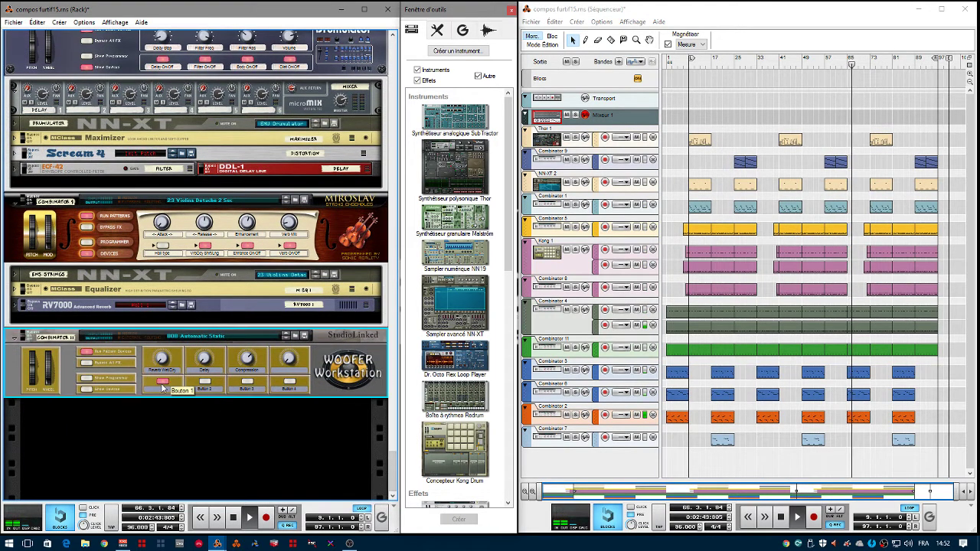
{"action": "left_click", "coordinate": [85, 390]}
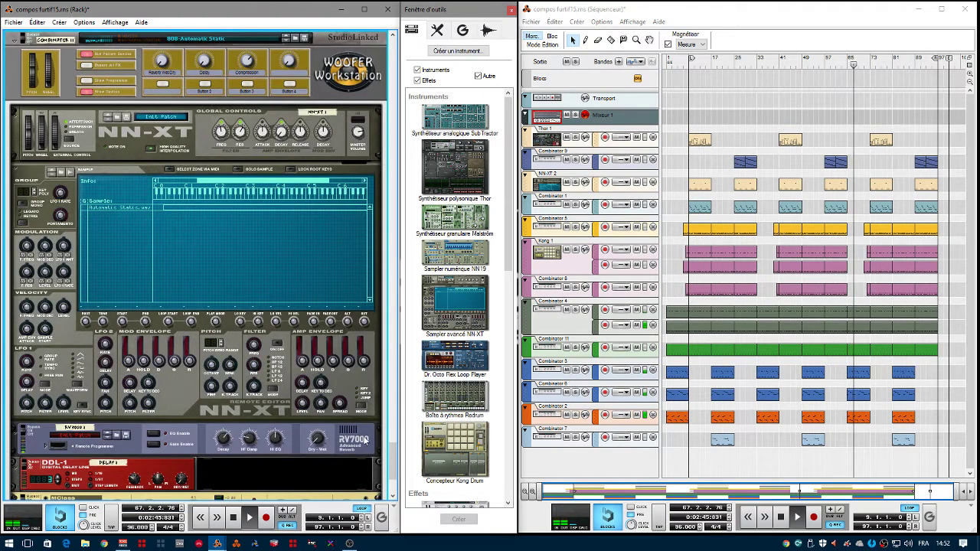
Step: Toggle loop playback in the sequencer's transport
{"action": "left_click_drag", "start_coordinate": [396, 465], "coordinate": [374, 321]}
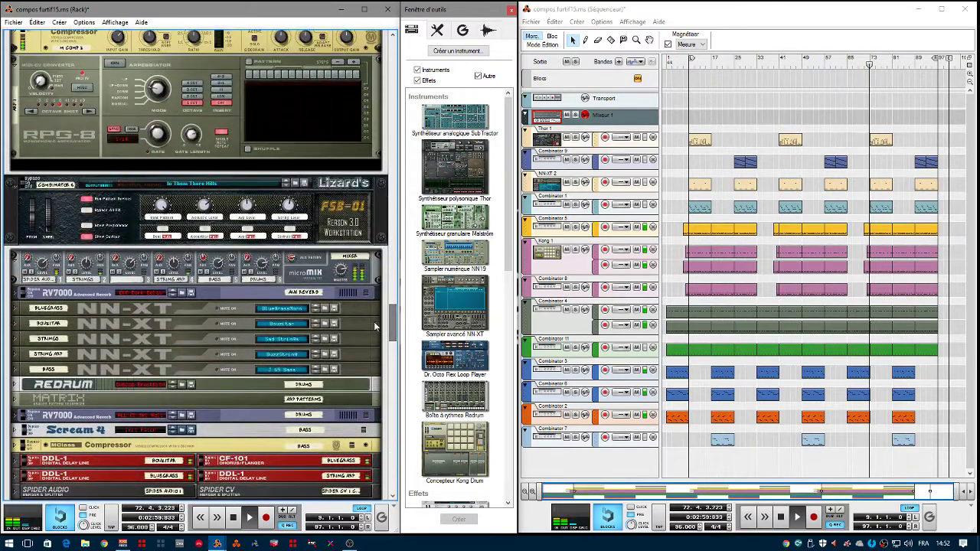
{"action": "left_click", "coordinate": [913, 510]}
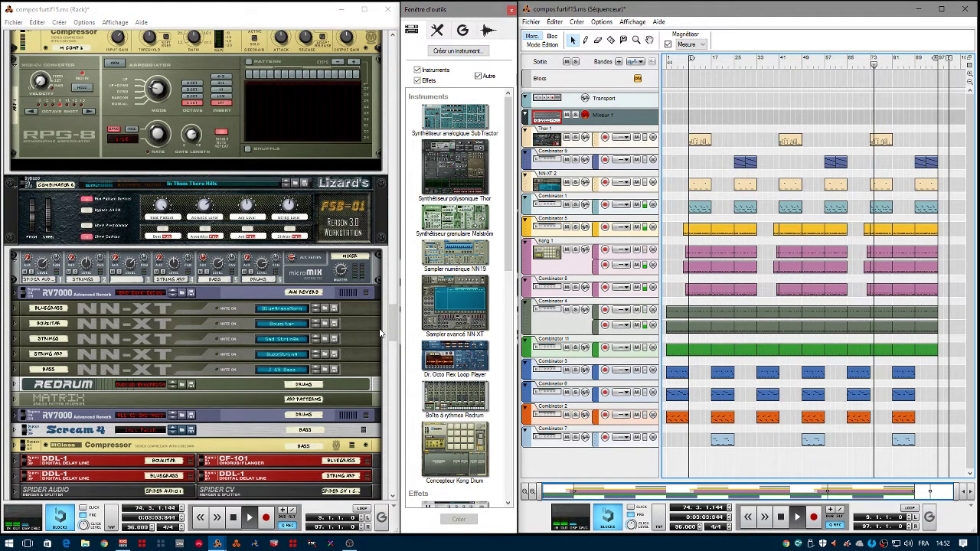
{"action": "left_click_drag", "start_coordinate": [392, 329], "coordinate": [331, 67]}
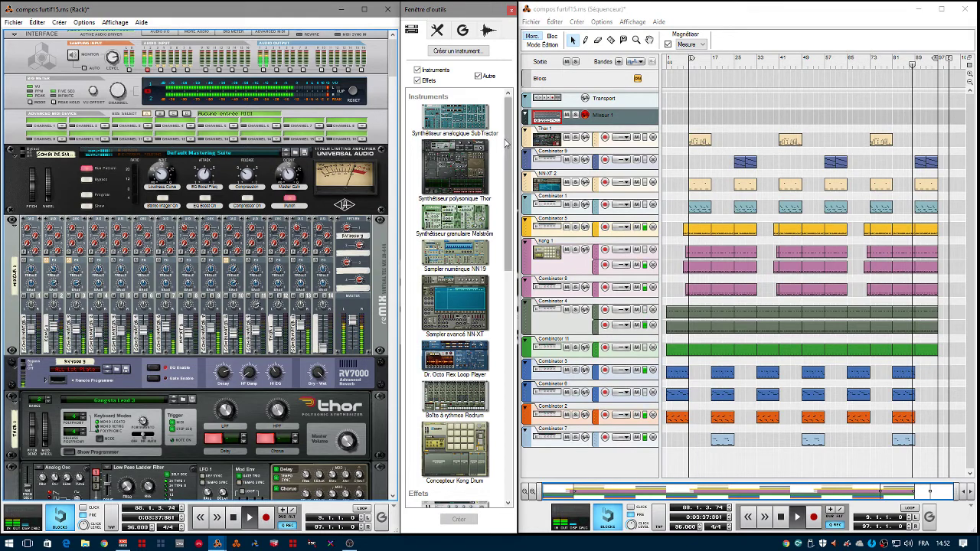
{"action": "left_click_drag", "start_coordinate": [396, 69], "coordinate": [399, 77]}
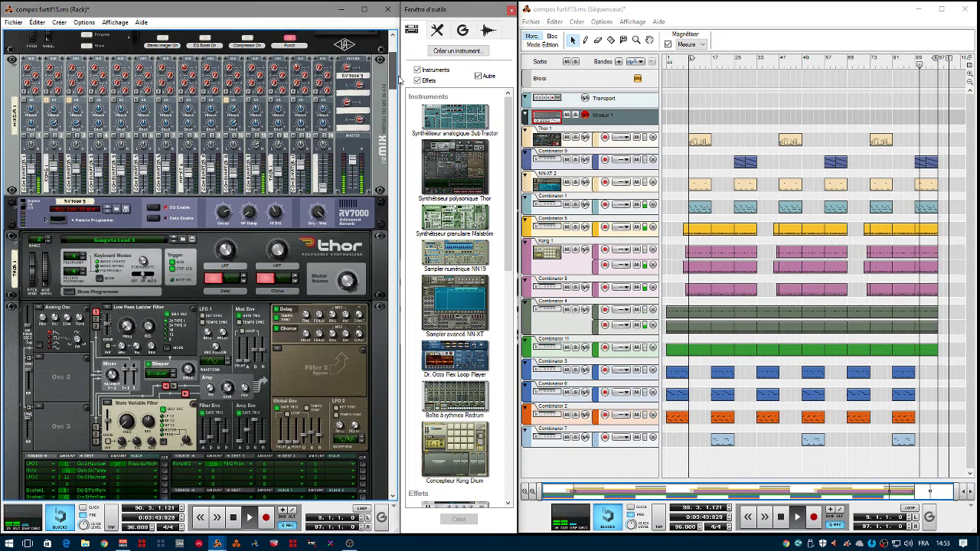